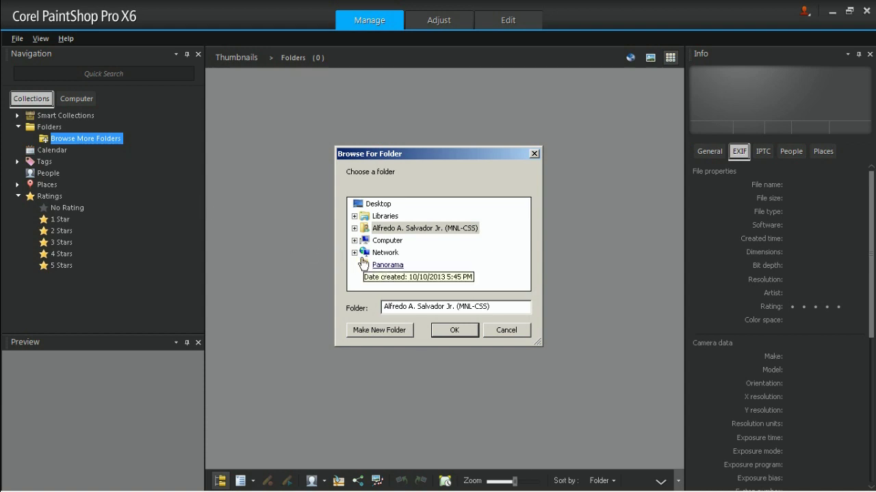
# Step: Open the five Panorama folder photos (DSC_0087–DSC_0091) for editing and cascade their windows
pyautogui.click(388, 267)
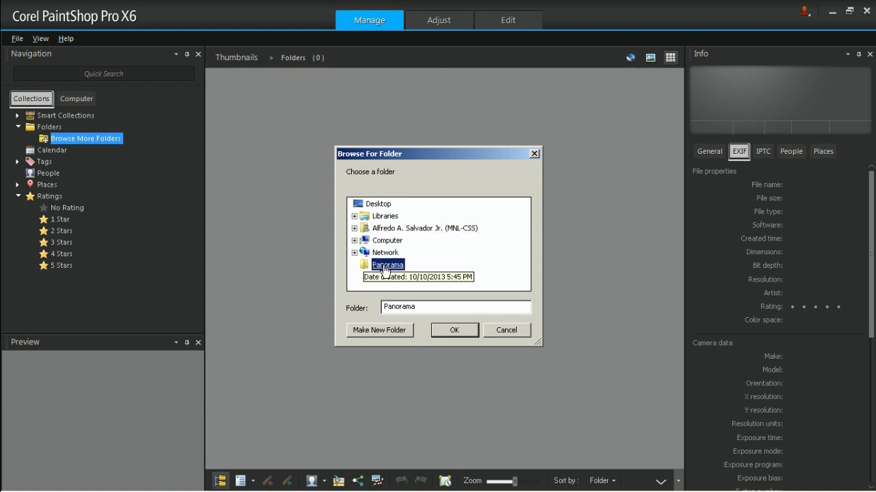
pyautogui.click(445, 332)
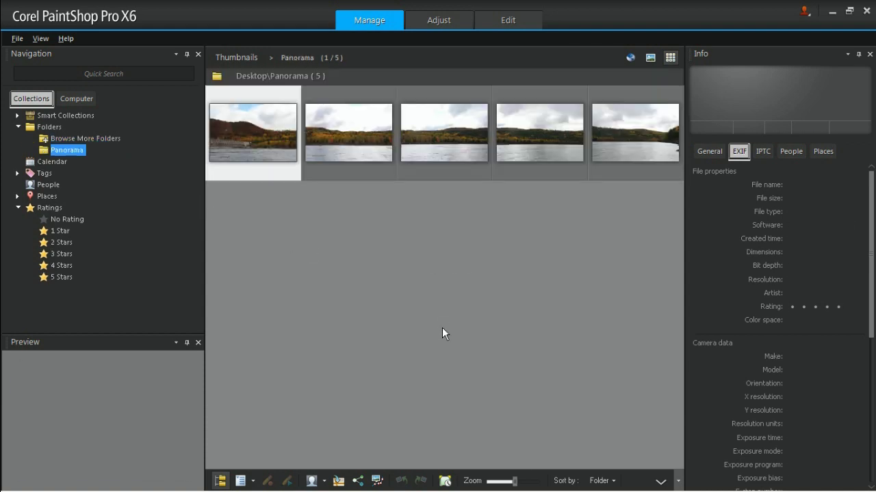
pyautogui.keyDown('shift'); pyautogui.click(595, 164); pyautogui.keyUp('shift')
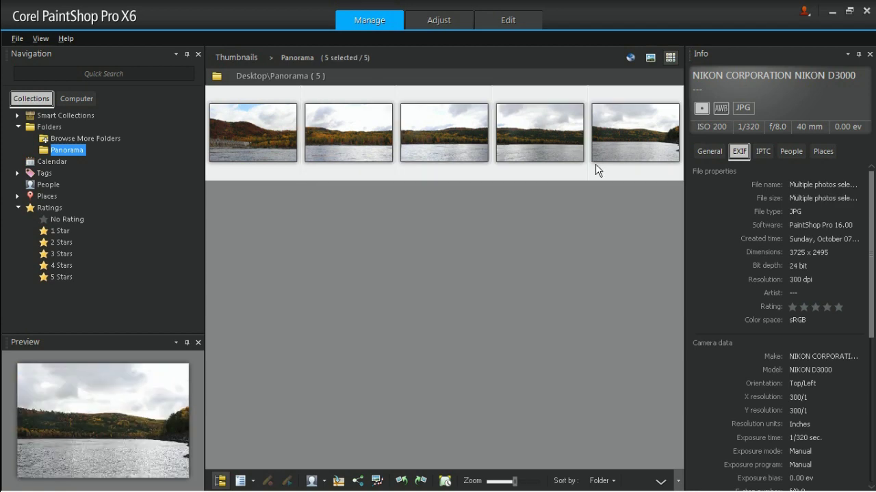
pyautogui.rightClick(596, 167)
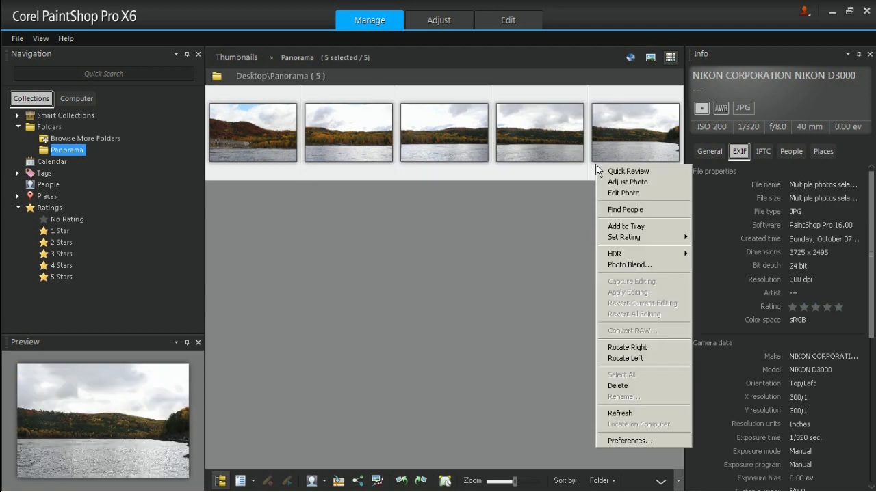
pyautogui.click(622, 194)
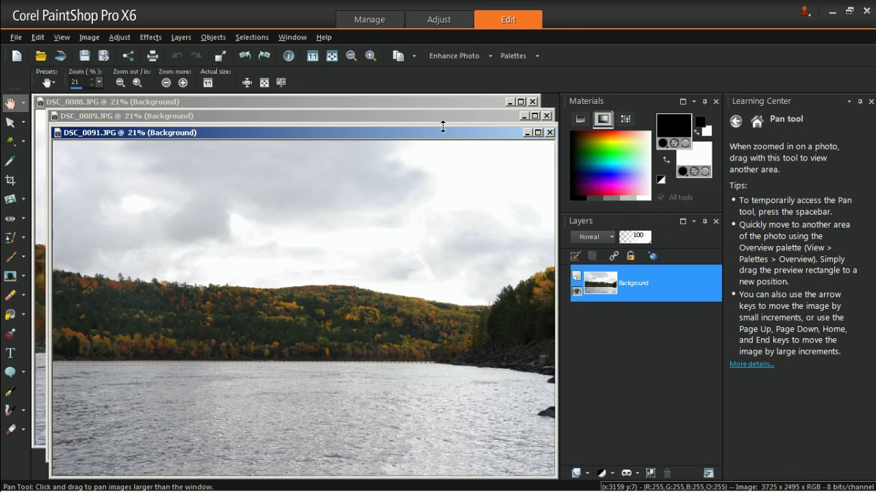
pyautogui.click(292, 37)
pyautogui.click(309, 92)
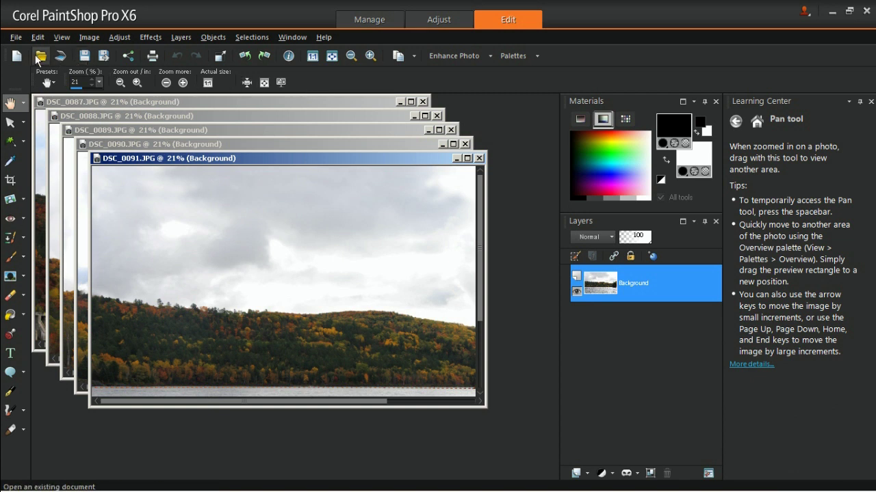
# Step: Create a transparent 50 × 8 inch canvas at 300 pixels/inch (15000 × 2400 pixels) from the Panorama preset
pyautogui.click(17, 58)
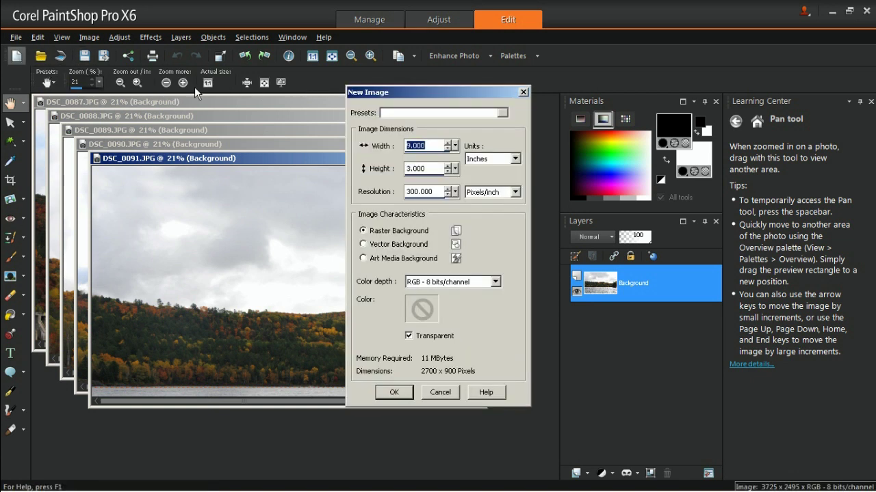
pyautogui.click(471, 115)
pyautogui.click(472, 289)
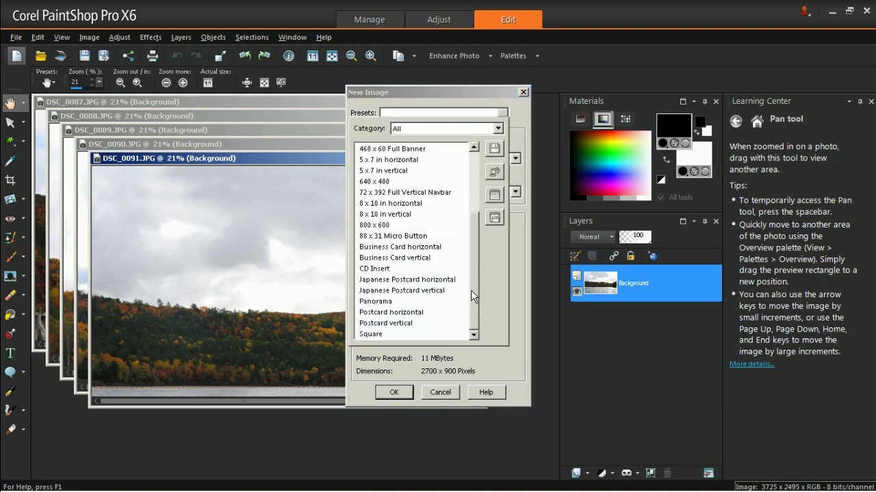
pyautogui.click(419, 302)
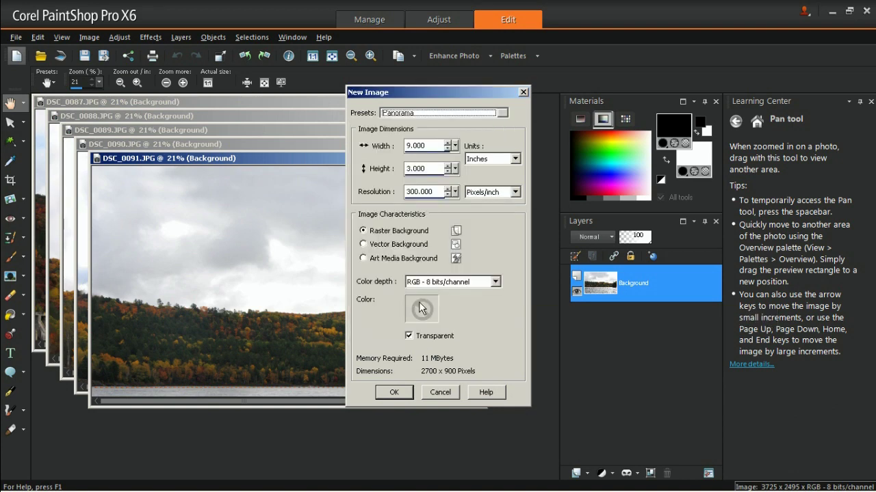
pyautogui.click(486, 161)
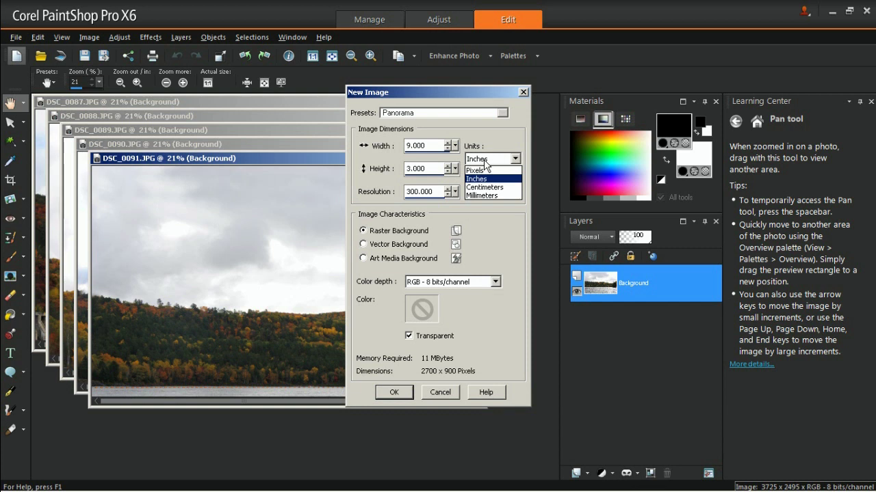
pyautogui.click(437, 144)
pyautogui.click(434, 145)
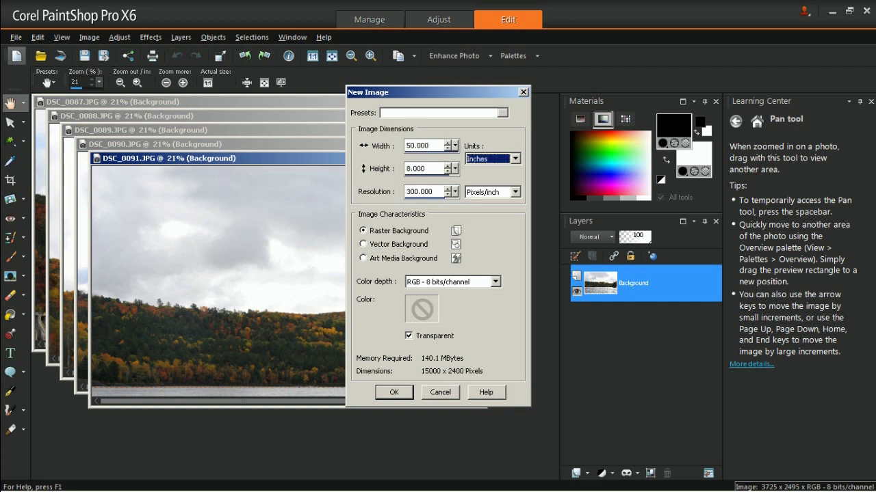
pyautogui.click(394, 393)
# Step: Drag the DSC_0087 photo into Image5 as a new layer and place it at the left end
pyautogui.moveTo(475, 159); pyautogui.dragTo(459, 208)
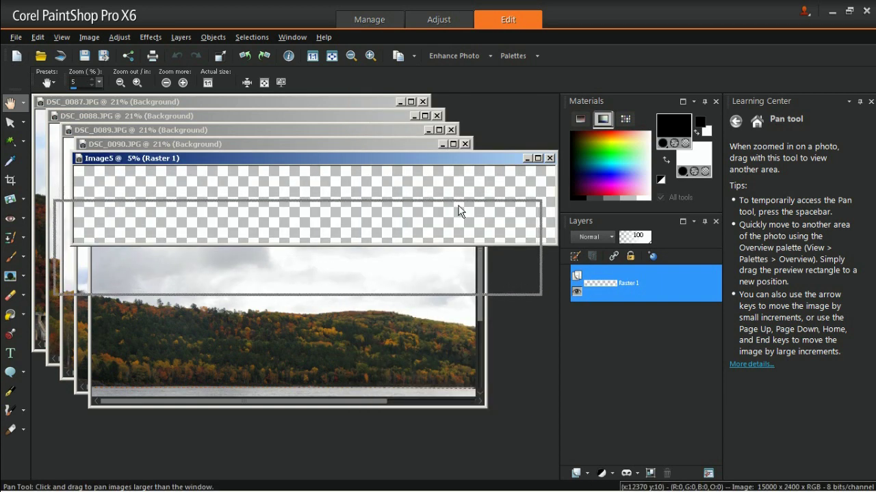
pyautogui.moveTo(246, 102); pyautogui.dragTo(253, 309)
pyautogui.click(10, 123)
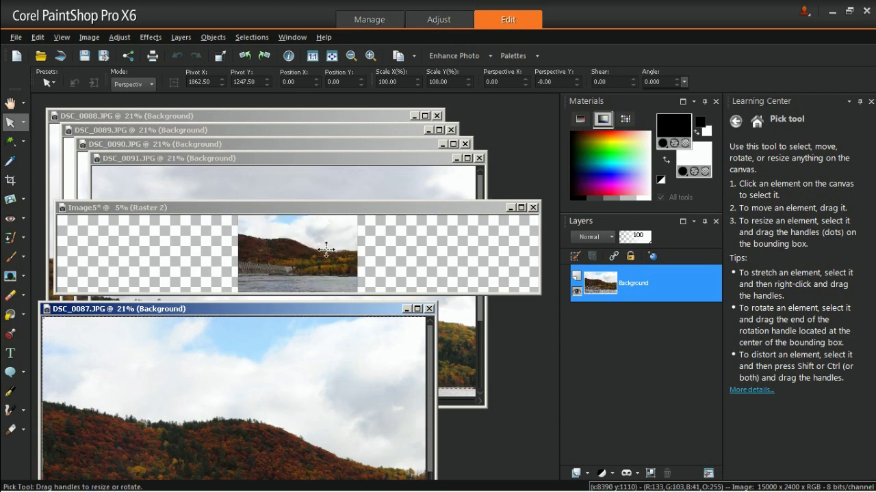
pyautogui.click(407, 309)
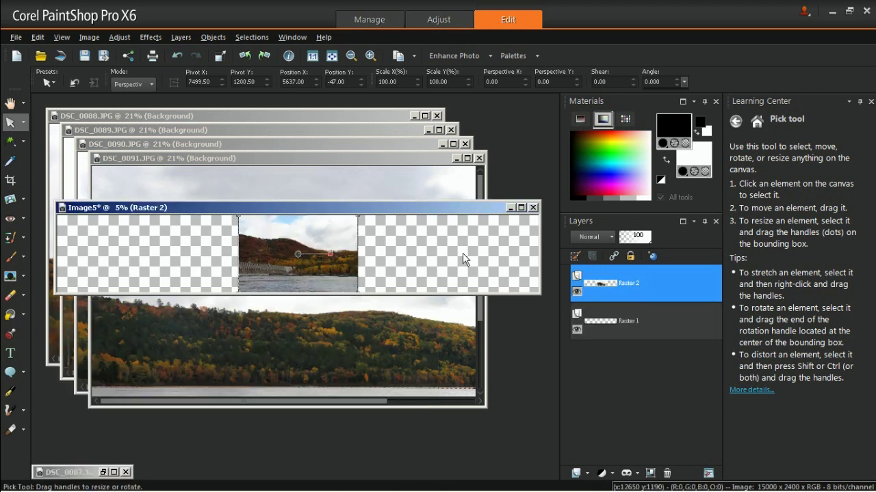
pyautogui.click(520, 208)
pyautogui.moveTo(296, 260); pyautogui.dragTo(117, 261)
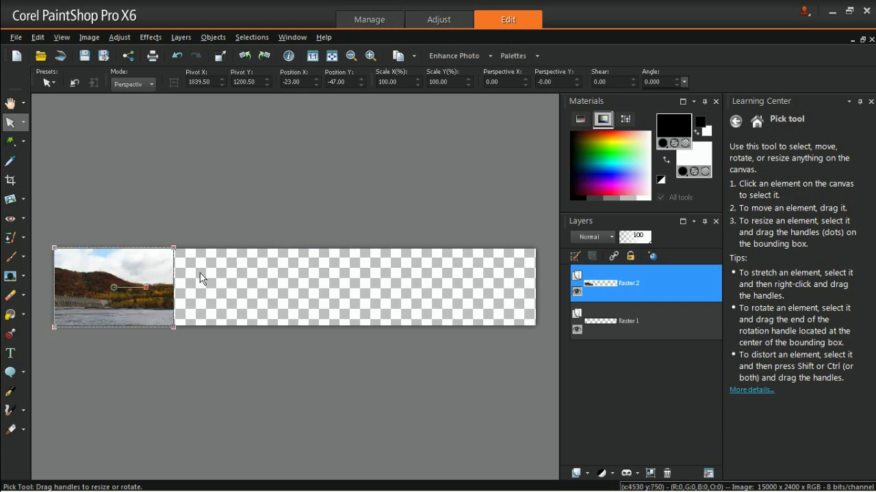
pyautogui.click(862, 39)
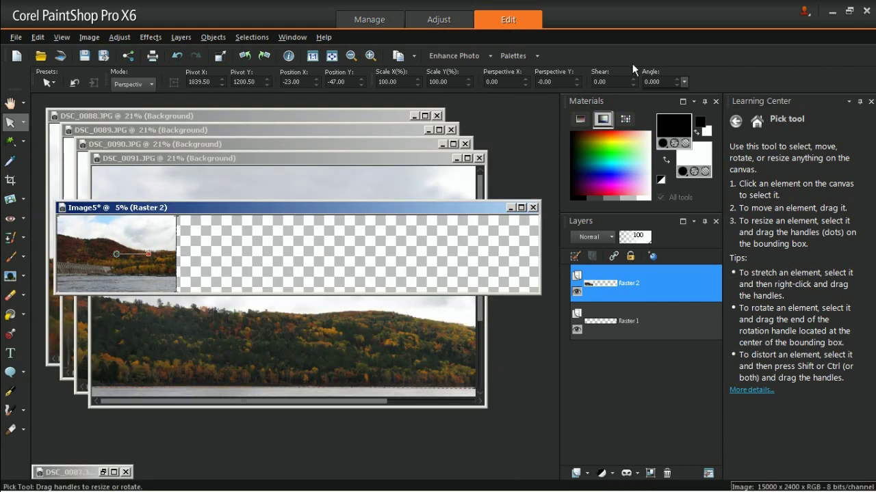
# Step: Copy the DSC_0088 photo's layer into the Image5 panorama canvas
pyautogui.click(347, 119)
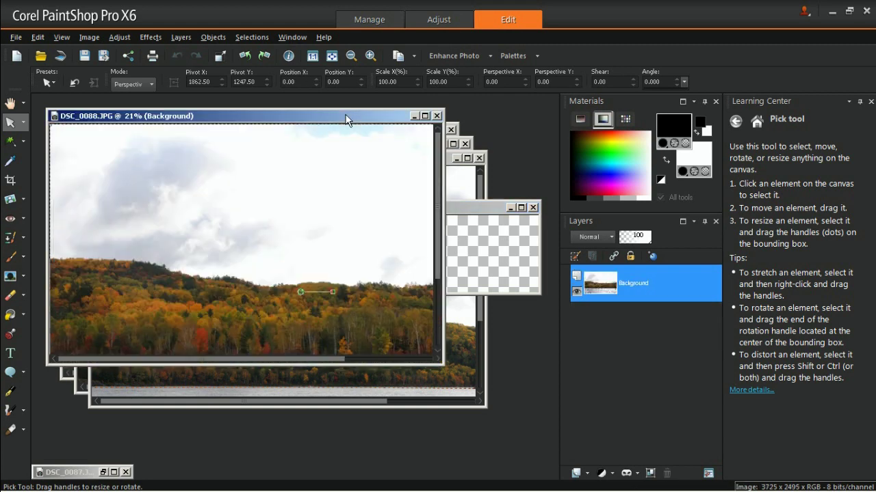
pyautogui.moveTo(346, 120); pyautogui.dragTo(361, 311)
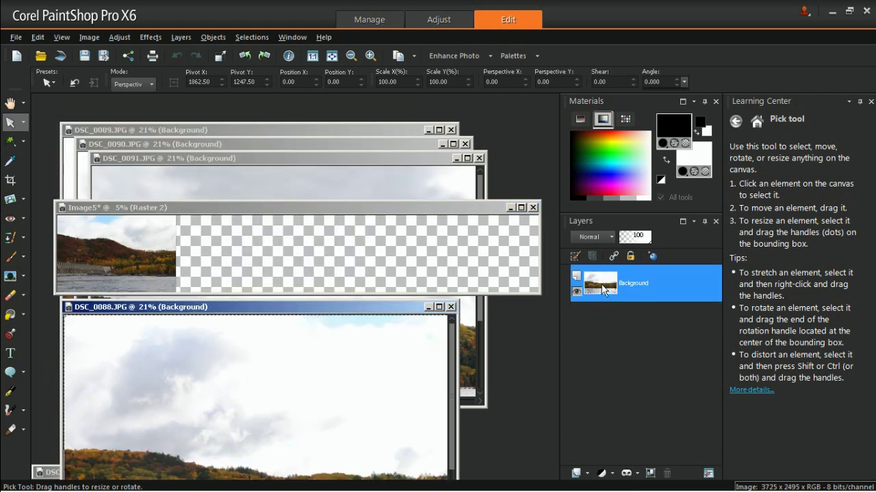
pyautogui.moveTo(602, 290); pyautogui.dragTo(402, 273)
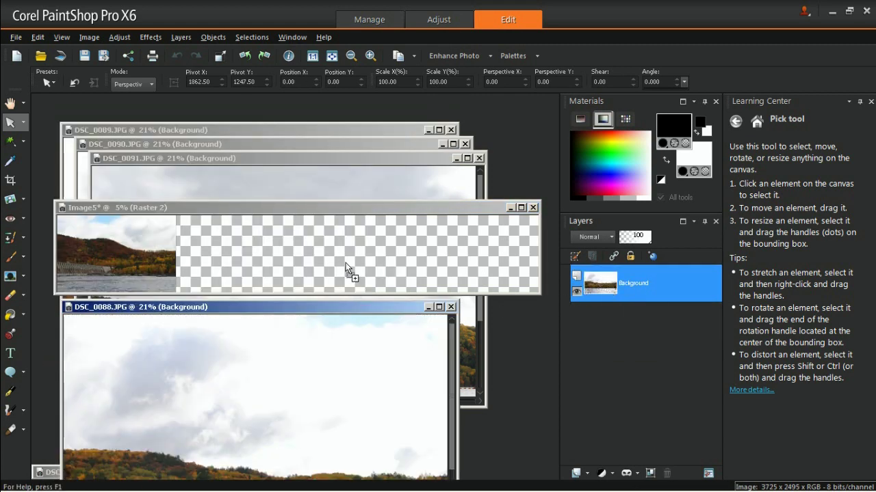
pyautogui.moveTo(345, 262); pyautogui.dragTo(346, 263)
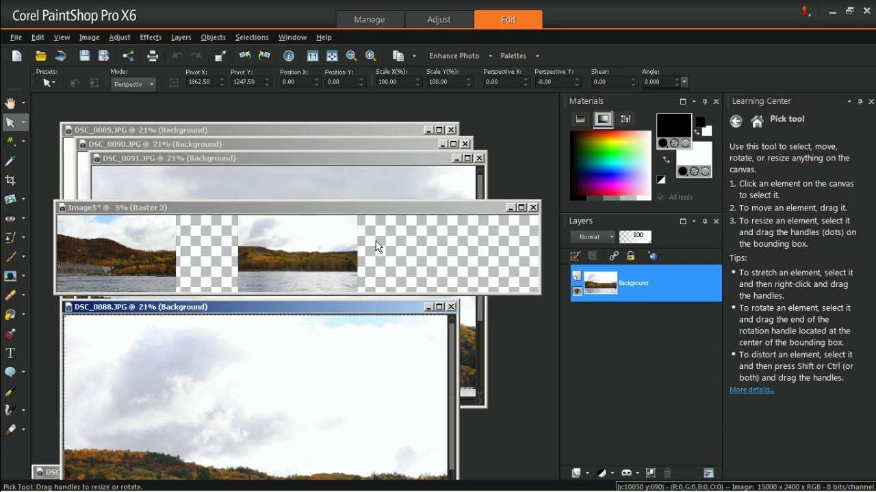
pyautogui.moveTo(415, 201); pyautogui.dragTo(415, 164)
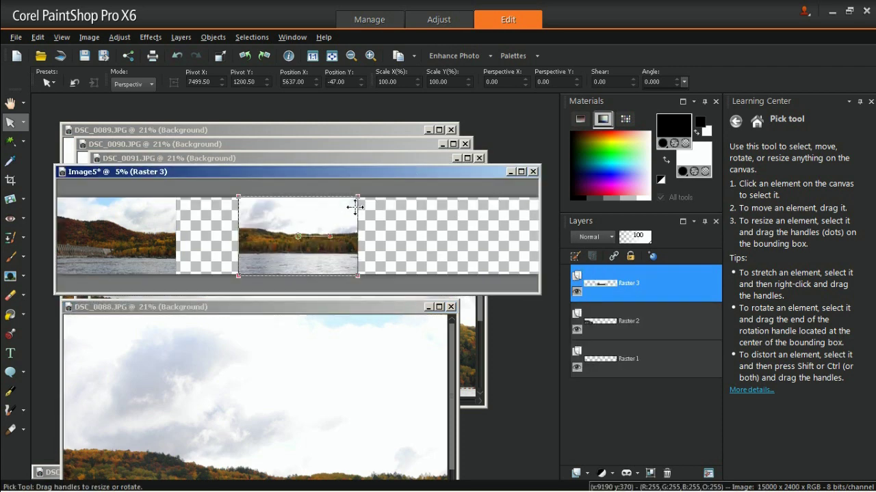
pyautogui.click(429, 307)
# Step: Slide the second photo left and align it flush against the first photo's right edge
pyautogui.moveTo(273, 244); pyautogui.dragTo(158, 245)
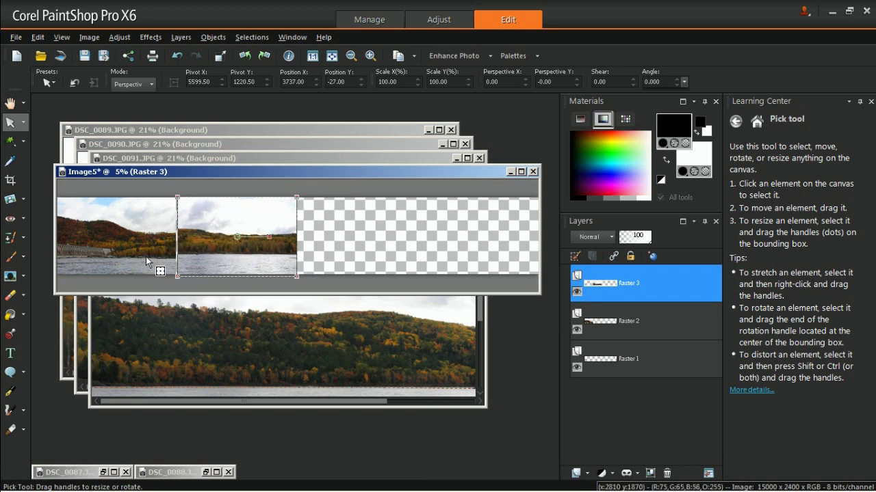
pyautogui.scroll(2, 159, 256)
pyautogui.click(537, 171)
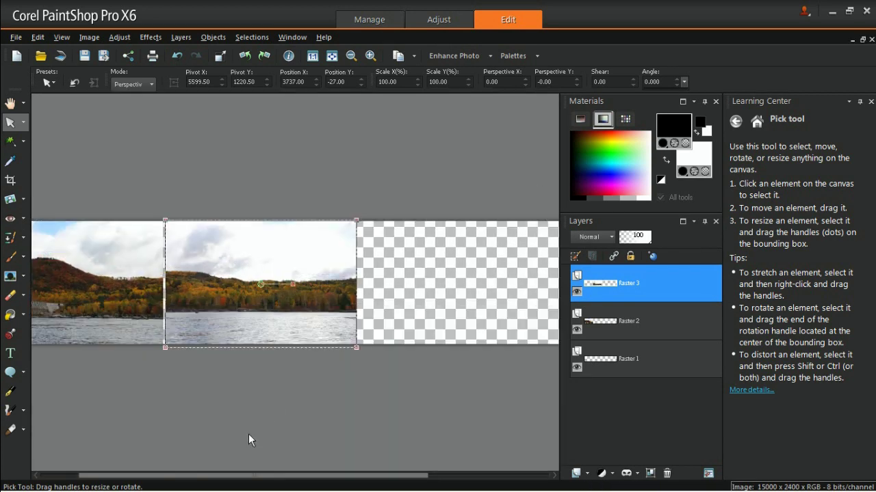
pyautogui.scroll(4, 186, 328)
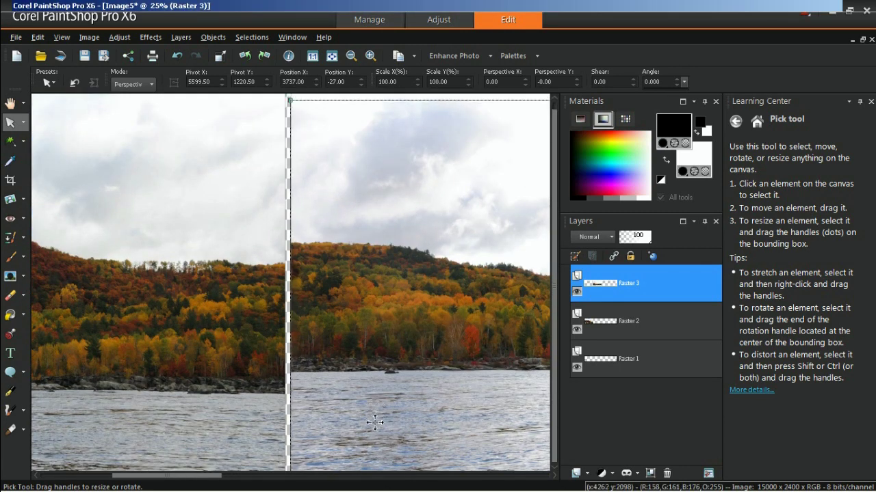
pyautogui.moveTo(375, 422); pyautogui.dragTo(373, 444)
pyautogui.scroll(2, 274, 419)
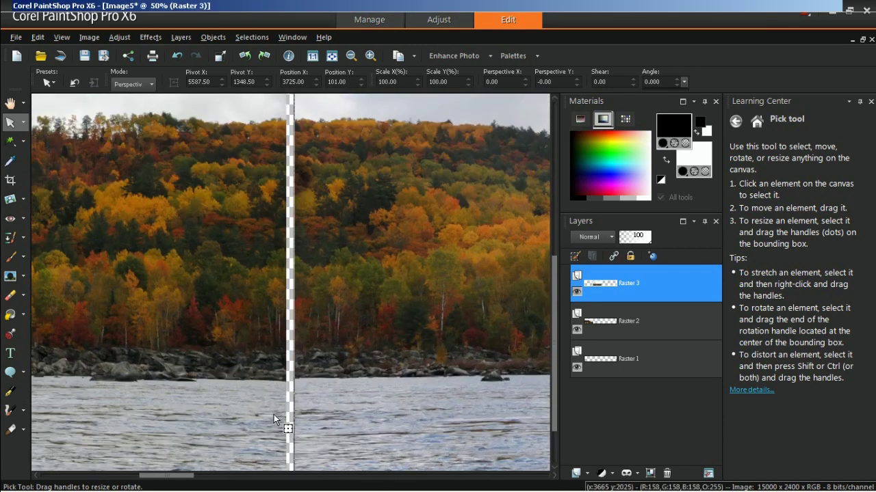
pyautogui.moveTo(340, 364); pyautogui.dragTo(331, 367)
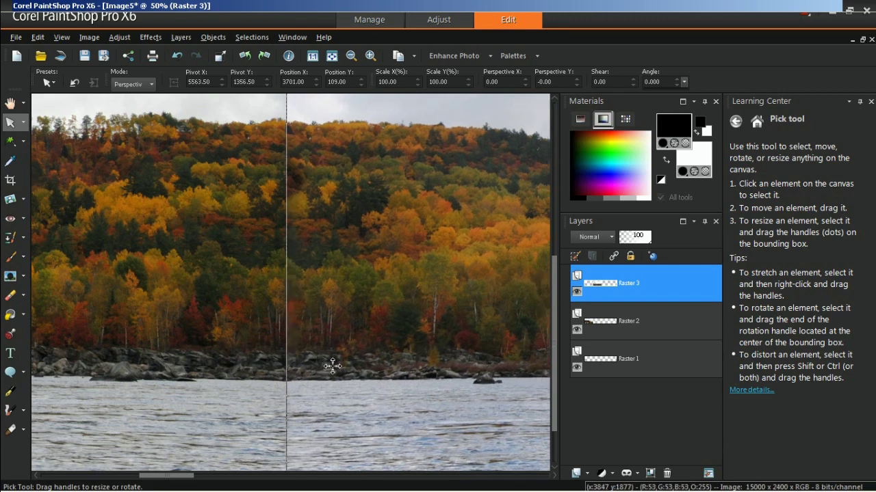
# Step: Lower Raster 3's opacity and shift it left until its treeline and shoreline match the first photo
pyautogui.scroll(-2, 333, 312)
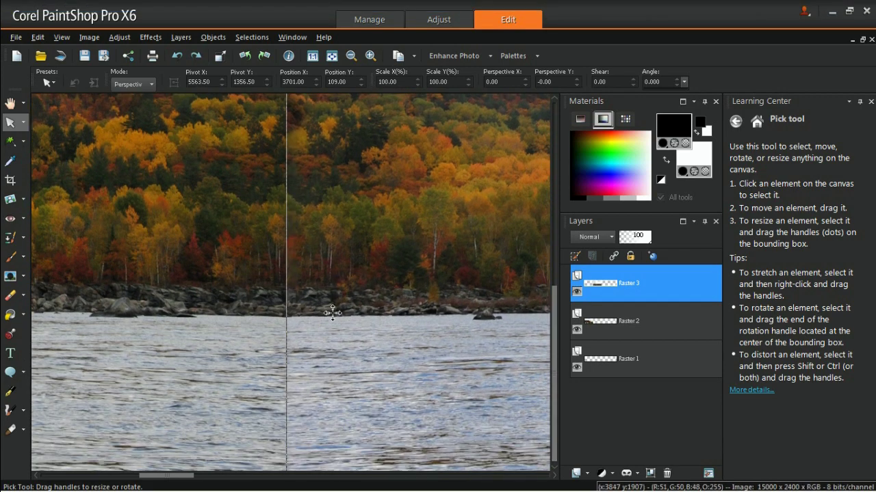
pyautogui.moveTo(651, 241); pyautogui.dragTo(642, 241)
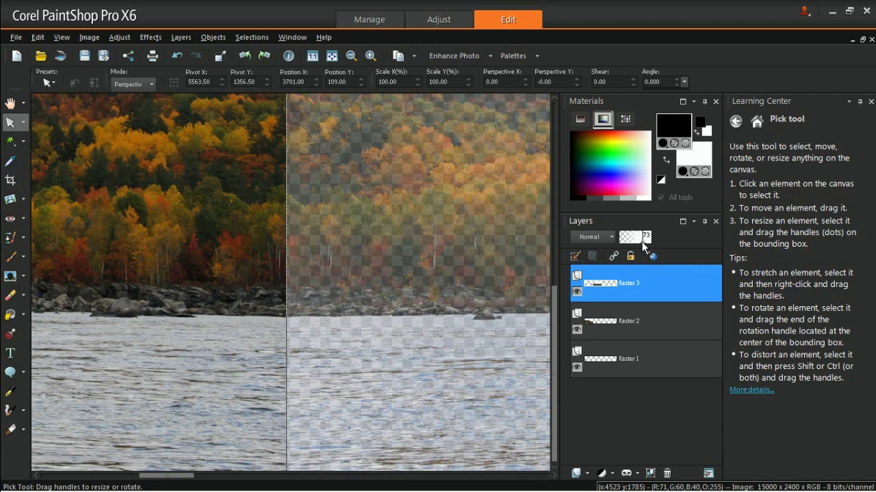
pyautogui.moveTo(334, 316); pyautogui.dragTo(263, 290)
pyautogui.scroll(2, 275, 304)
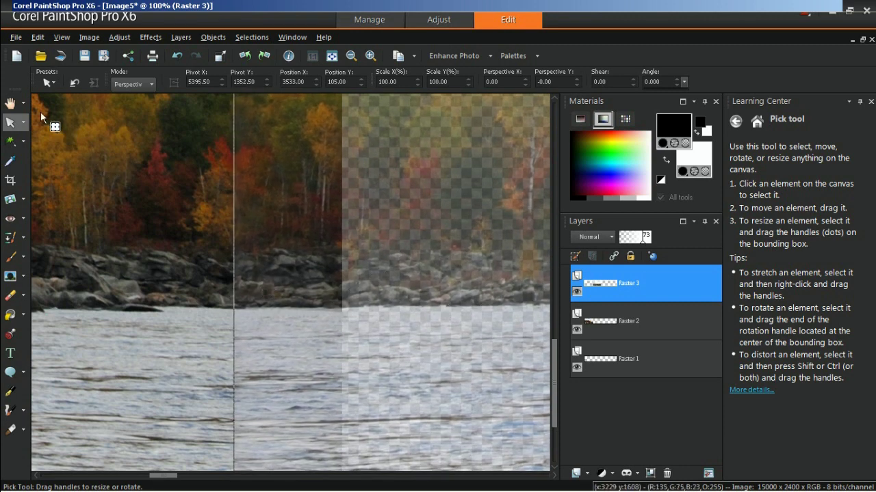
pyautogui.press('a')
pyautogui.scroll(-2, 127, 152)
pyautogui.moveTo(127, 152); pyautogui.dragTo(322, 274)
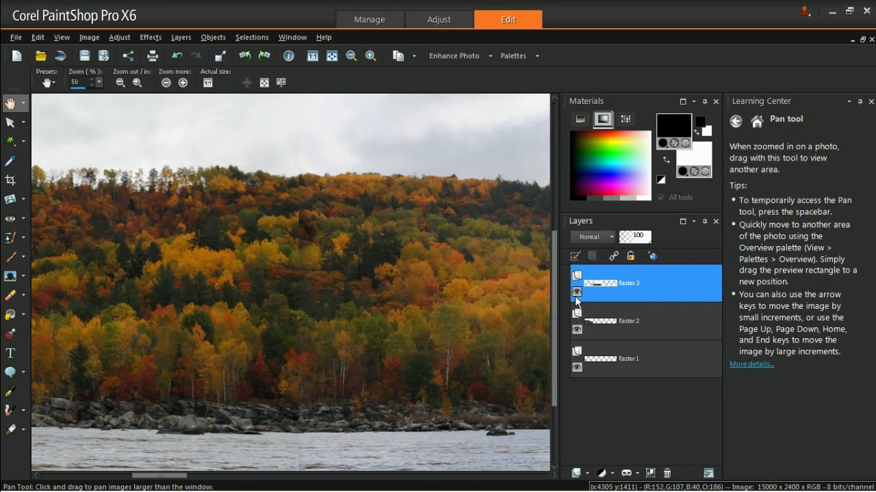
pyautogui.moveTo(555, 283); pyautogui.dragTo(567, 132)
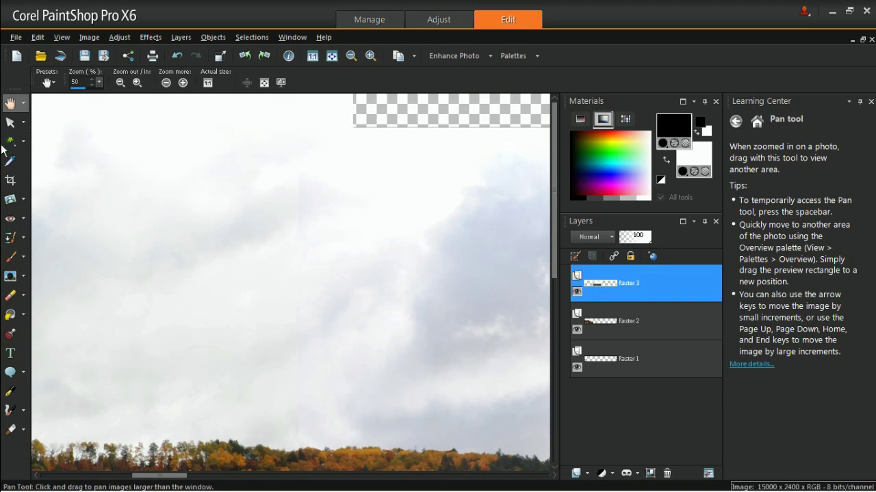
# Step: Select the plain Eraser with hardness 30 and size 179, then view all the photos side by side
pyautogui.click(24, 299)
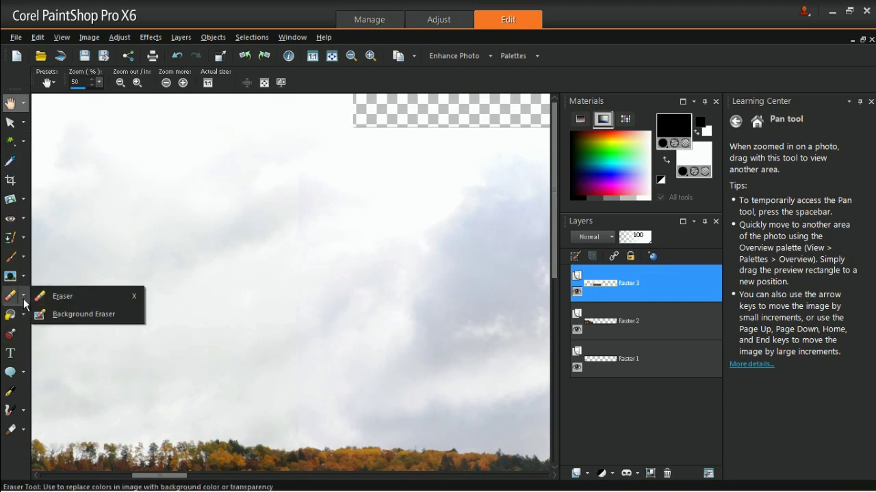
pyautogui.click(43, 296)
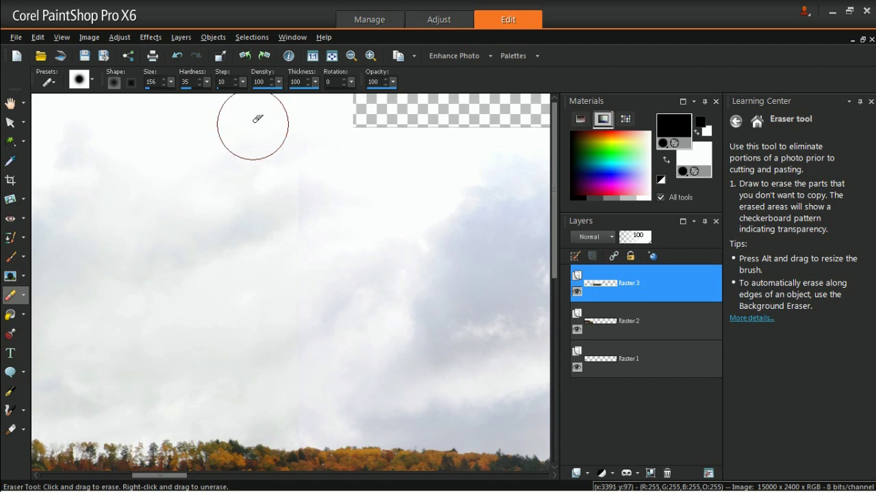
pyautogui.click(206, 83)
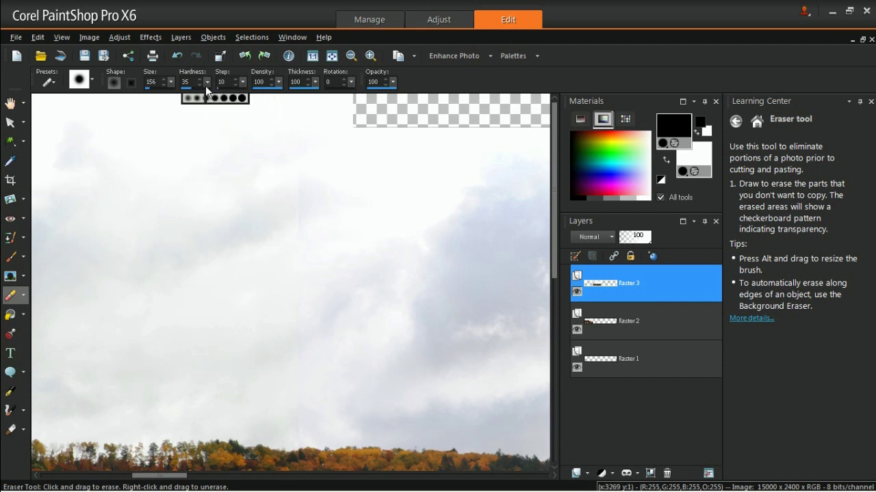
pyautogui.moveTo(206, 85); pyautogui.dragTo(164, 89)
pyautogui.click(174, 97)
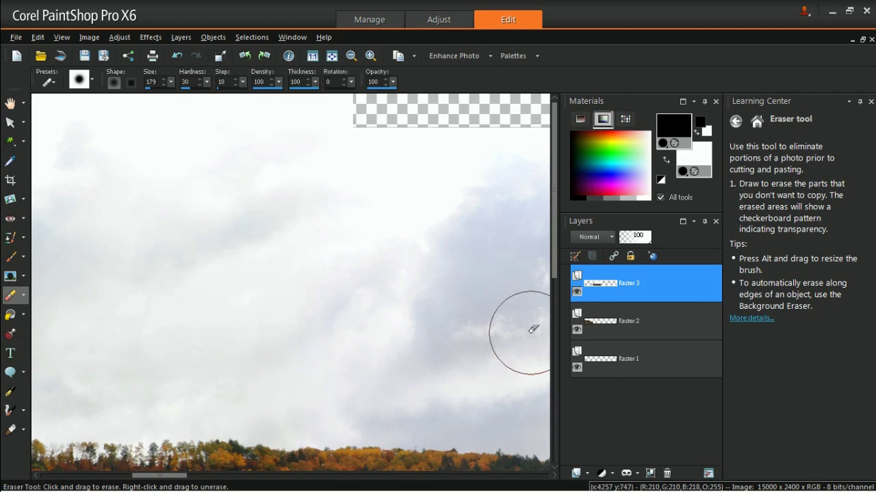
pyautogui.moveTo(554, 246); pyautogui.dragTo(557, 377)
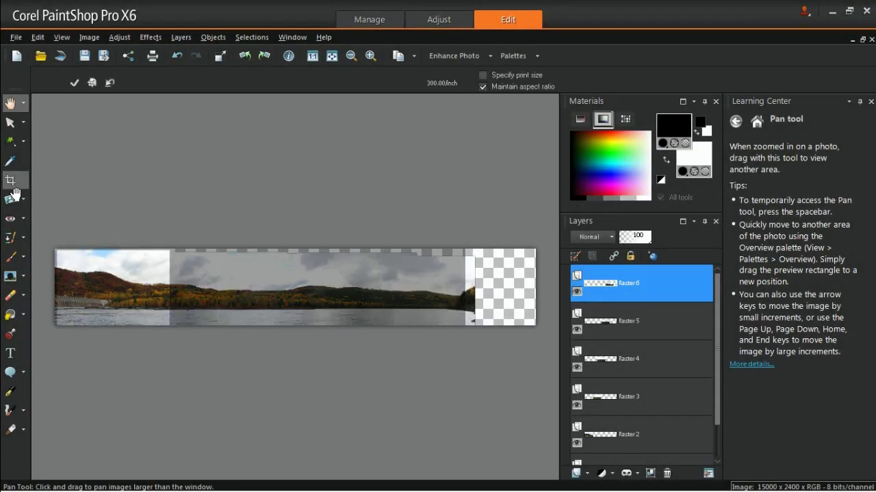
# Step: Crop the panorama with Original proportions to 13101 × 2097 pixels, trimming the transparent edges
pyautogui.click(11, 182)
pyautogui.click(166, 342)
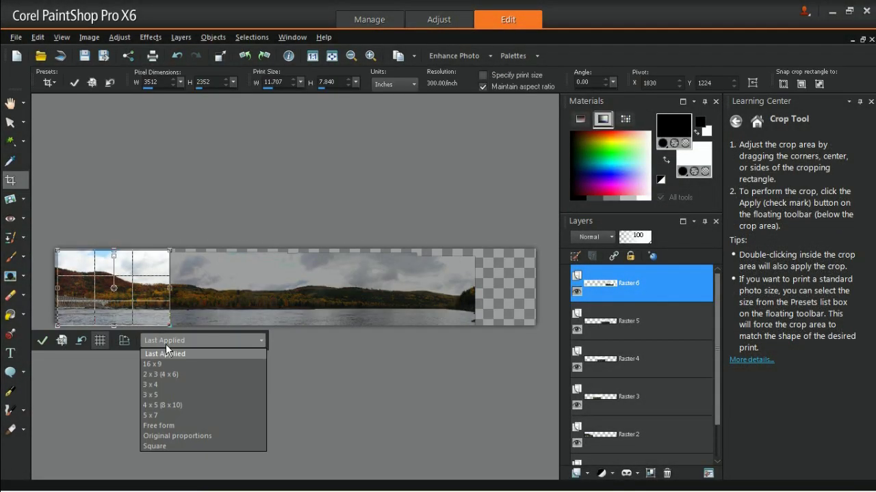
pyautogui.click(167, 440)
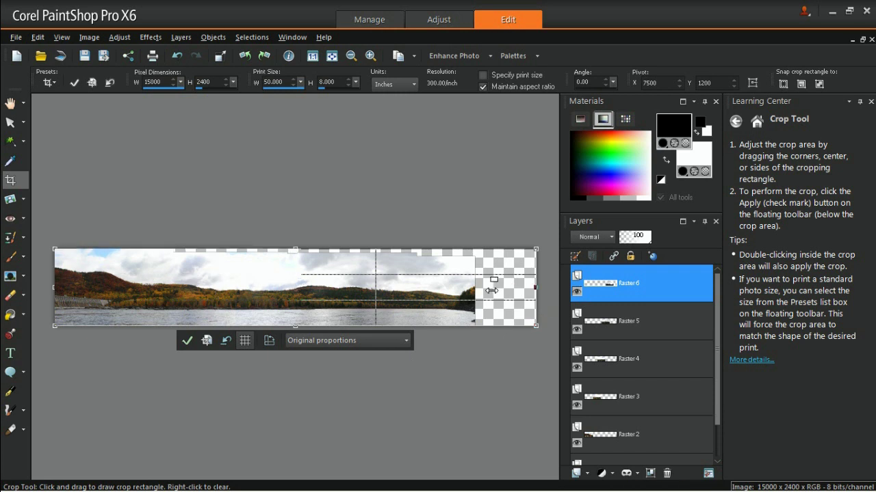
pyautogui.moveTo(491, 290); pyautogui.dragTo(473, 294)
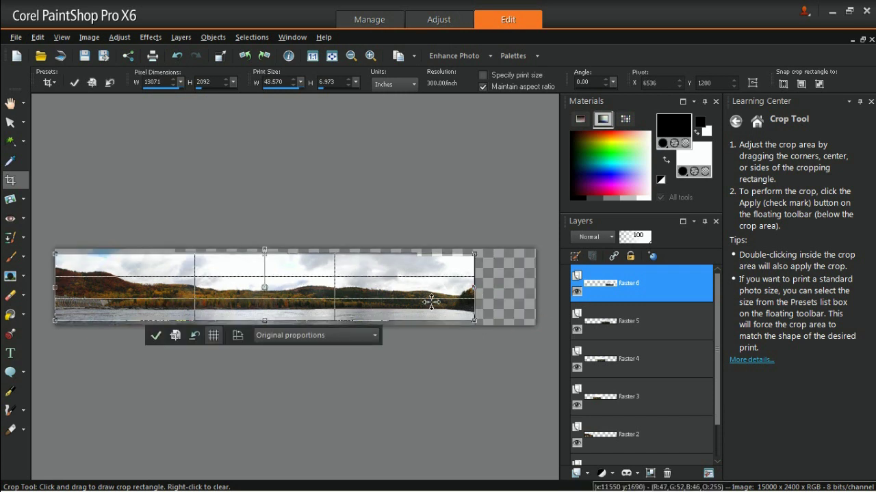
pyautogui.scroll(1, 301, 321)
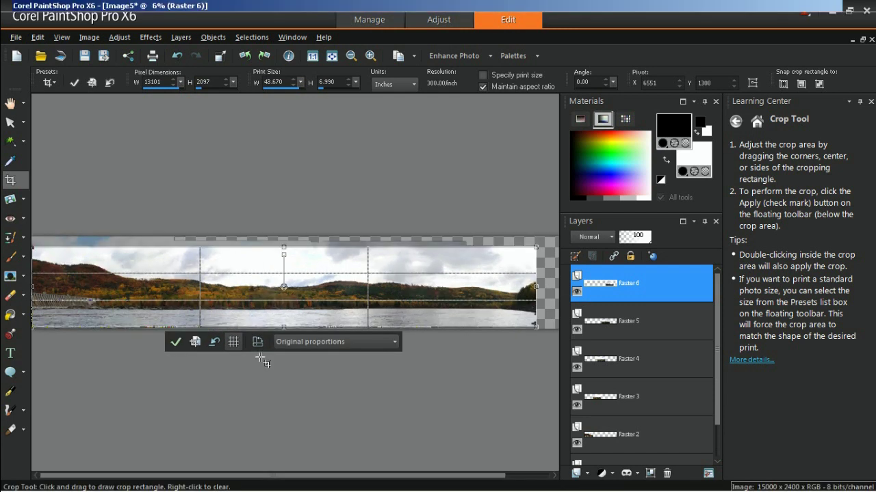
pyautogui.click(173, 343)
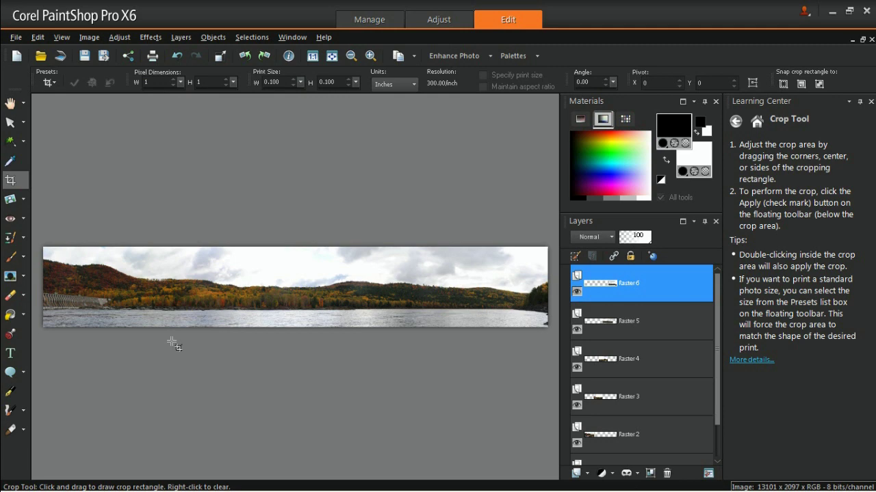
# Step: Zoom to 100% and pan along the hillside and treeline to check the seams
pyautogui.click(10, 102)
pyautogui.scroll(1, 121, 290)
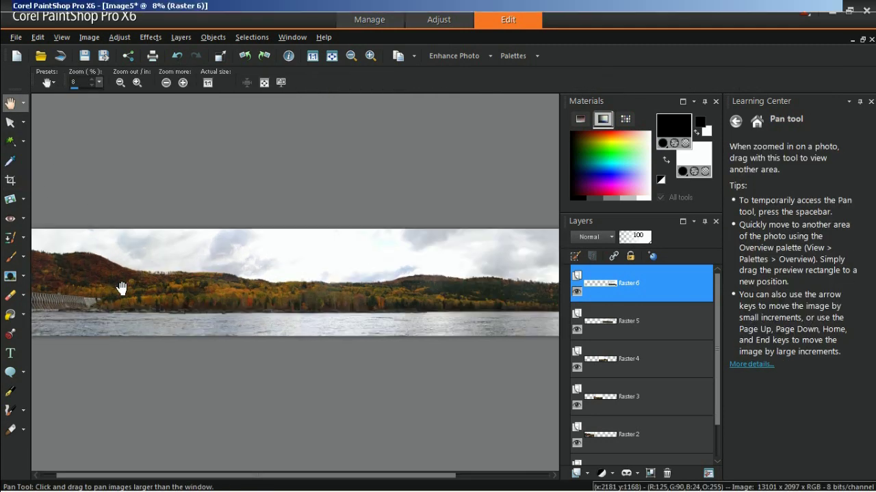
pyautogui.click(313, 56)
pyautogui.moveTo(166, 303); pyautogui.dragTo(345, 264)
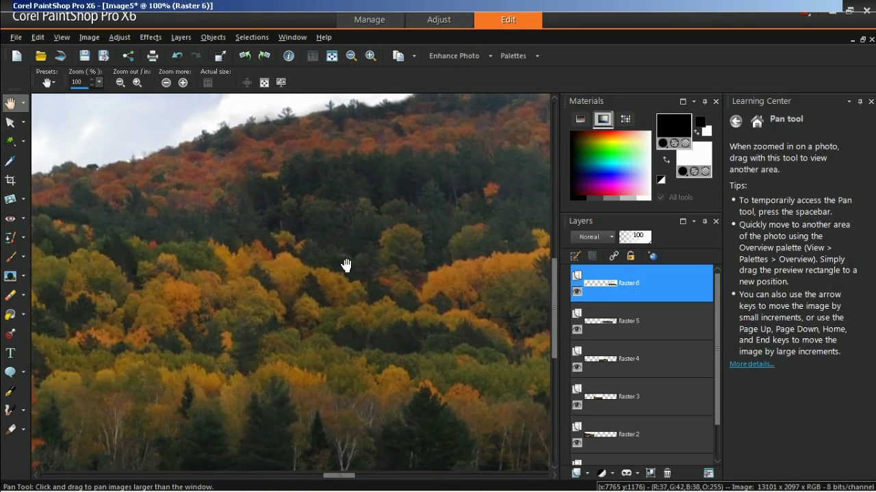
pyautogui.scroll(-2, 347, 265)
pyautogui.scroll(-1, 347, 265)
pyautogui.moveTo(166, 299); pyautogui.dragTo(221, 297)
pyautogui.moveTo(65, 298); pyautogui.dragTo(227, 297)
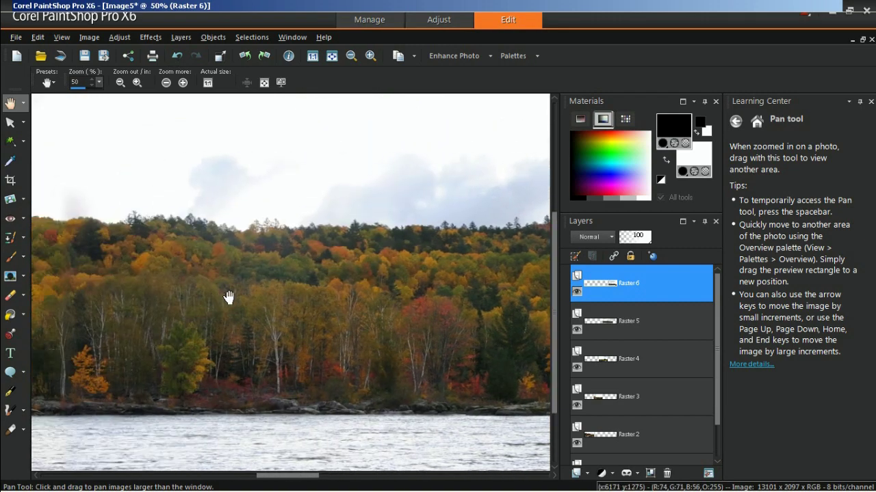
pyautogui.moveTo(119, 292); pyautogui.dragTo(481, 290)
# Step: Pan through the rest of the panorama, then bring up the layer merge options in the Layers palette
pyautogui.moveTo(287, 294); pyautogui.dragTo(482, 296)
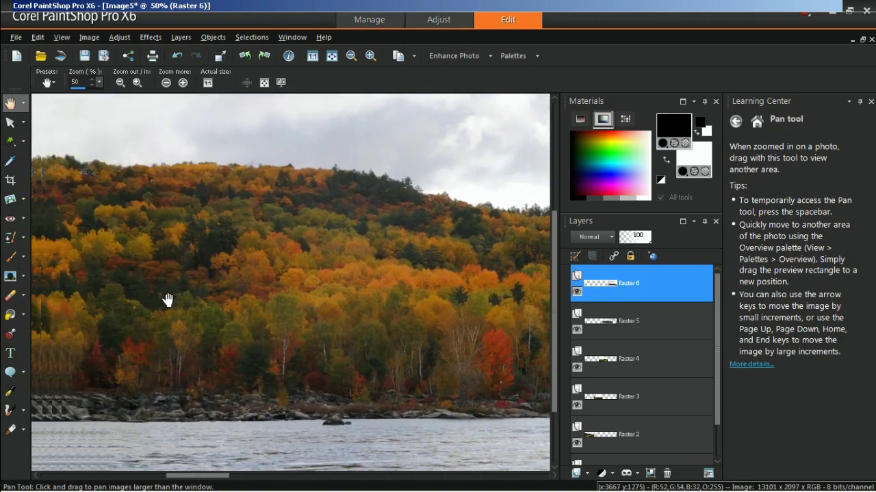
pyautogui.moveTo(168, 299); pyautogui.dragTo(404, 309)
pyautogui.scroll(-3, 386, 309)
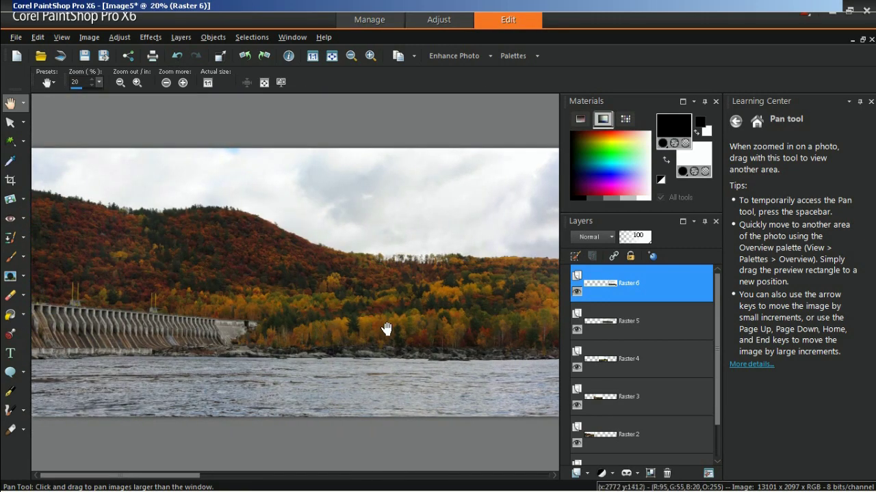
pyautogui.moveTo(489, 325); pyautogui.dragTo(201, 332)
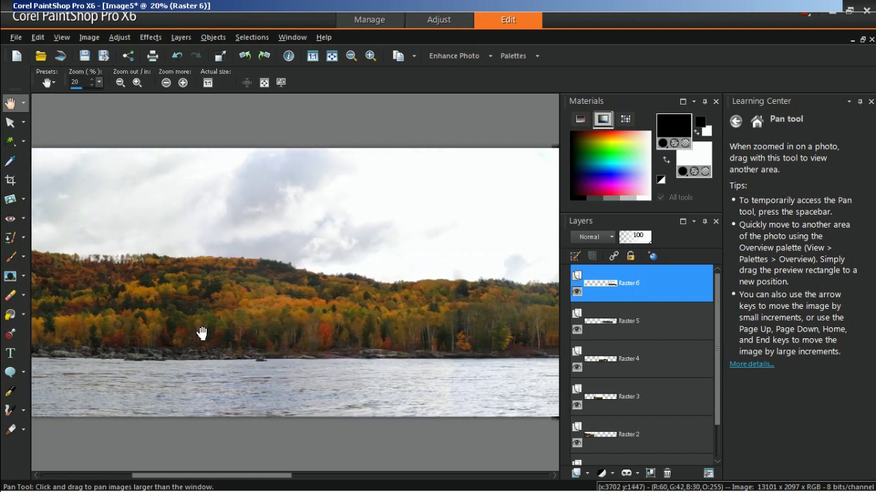
pyautogui.moveTo(547, 378); pyautogui.dragTo(302, 422)
pyautogui.moveTo(527, 411); pyautogui.dragTo(324, 409)
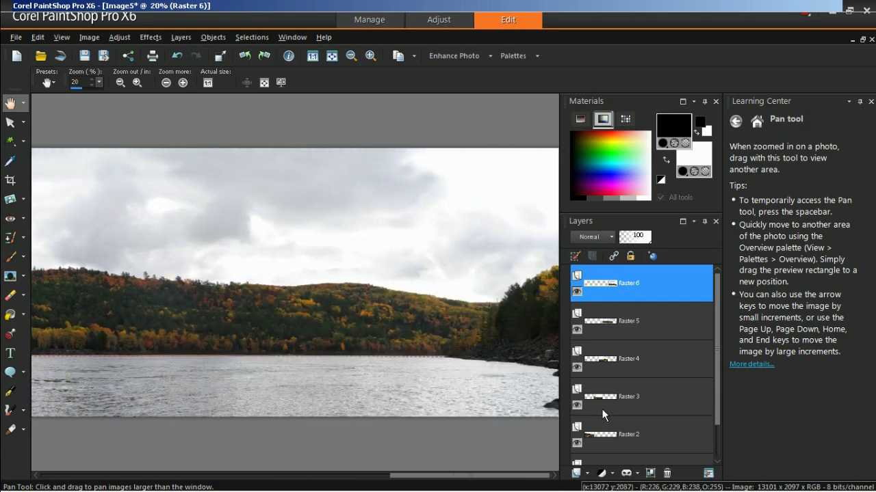
pyautogui.moveTo(717, 386); pyautogui.dragTo(719, 433)
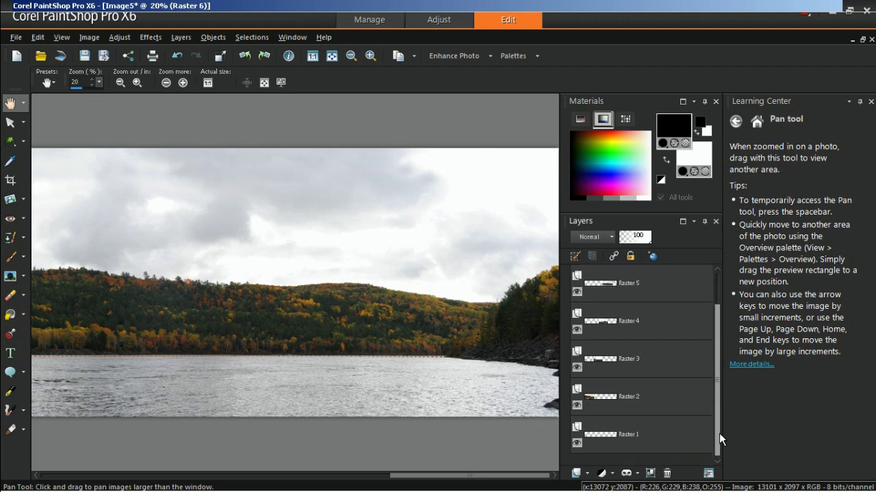
pyautogui.rightClick(680, 457)
# Step: Flatten all layers into one Background layer, fit the panorama to the window, and maximize it
pyautogui.moveTo(722, 432)
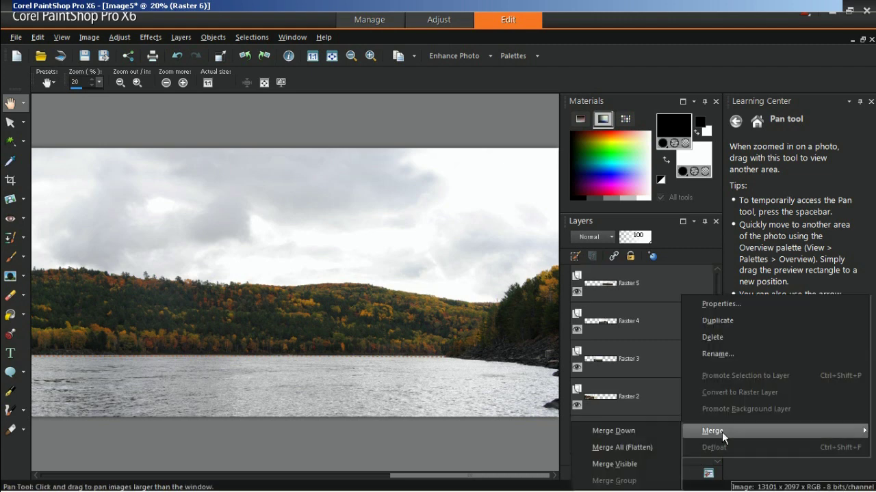
pyautogui.click(654, 445)
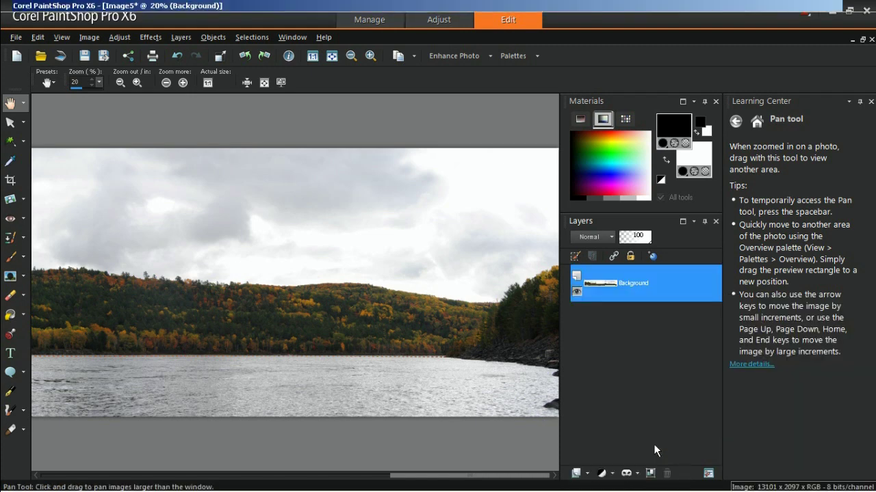
pyautogui.click(284, 84)
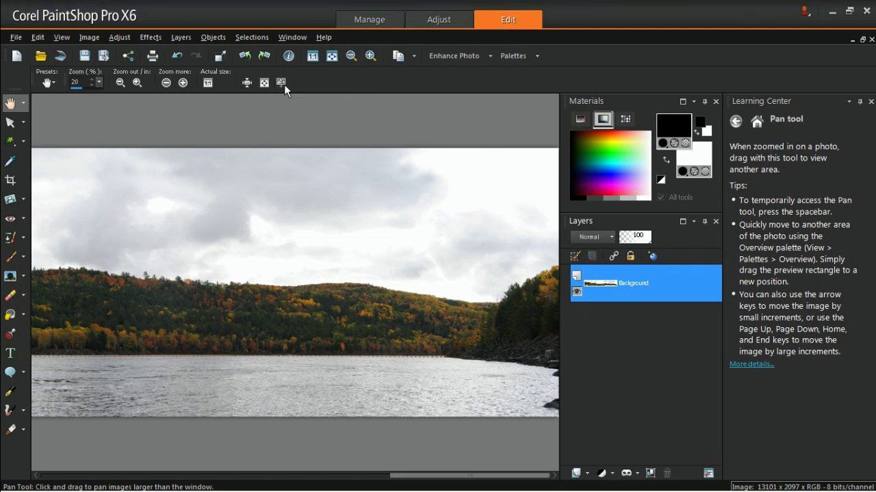
pyautogui.click(539, 101)
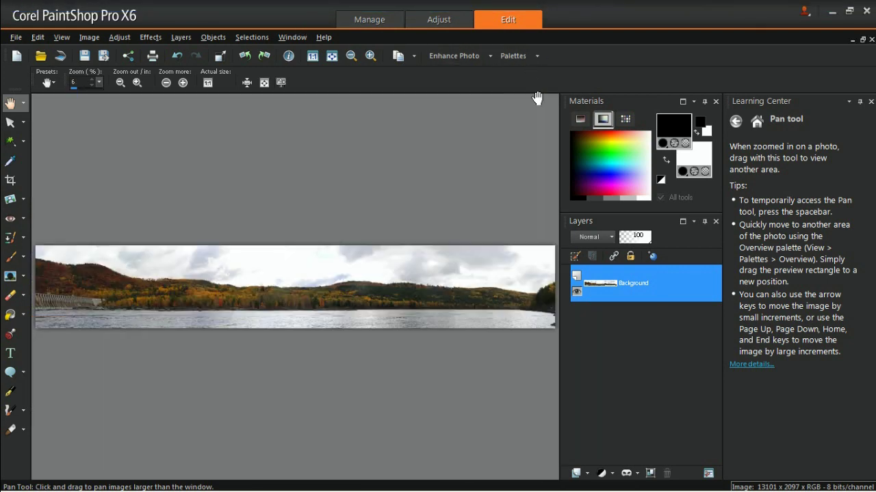